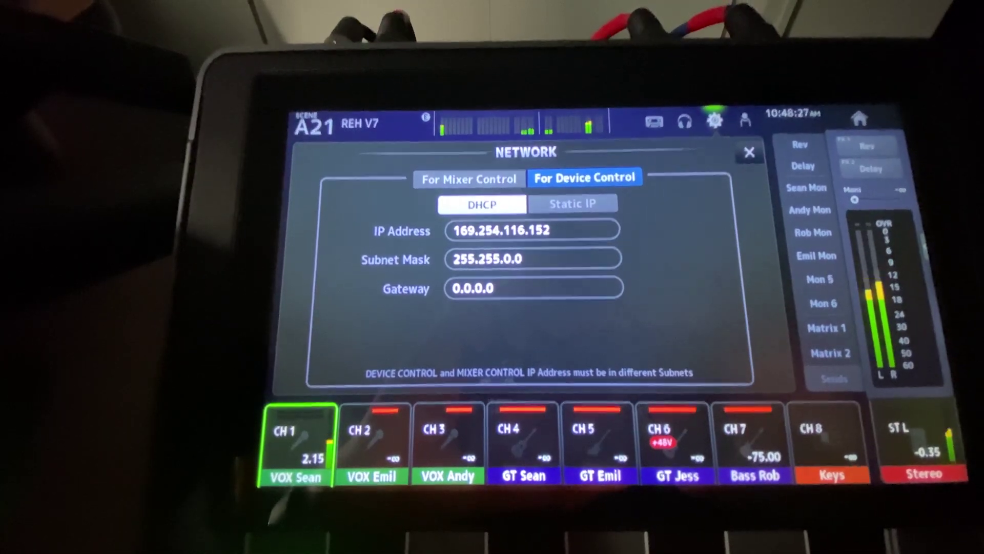
- Review the mixer's network addresses for mixer control and device control, and close the network settings
{"action": "left_click", "coordinate": [469, 192]}
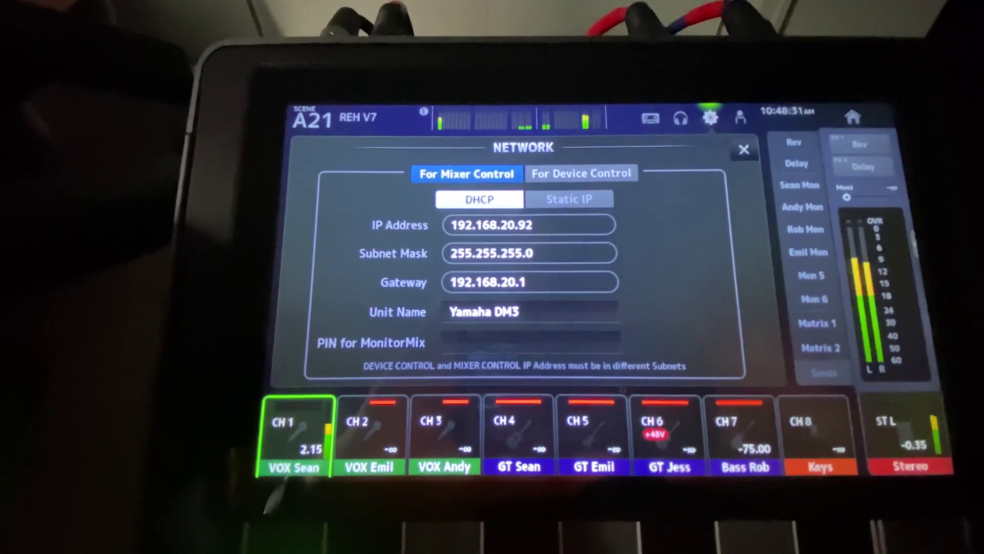
{"action": "left_click", "coordinate": [590, 171]}
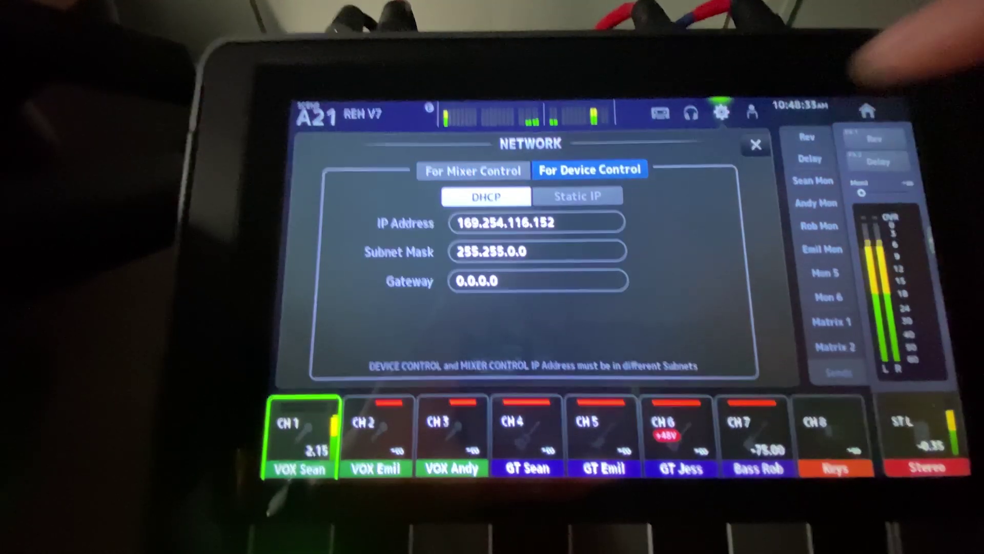
{"action": "left_click", "coordinate": [741, 143]}
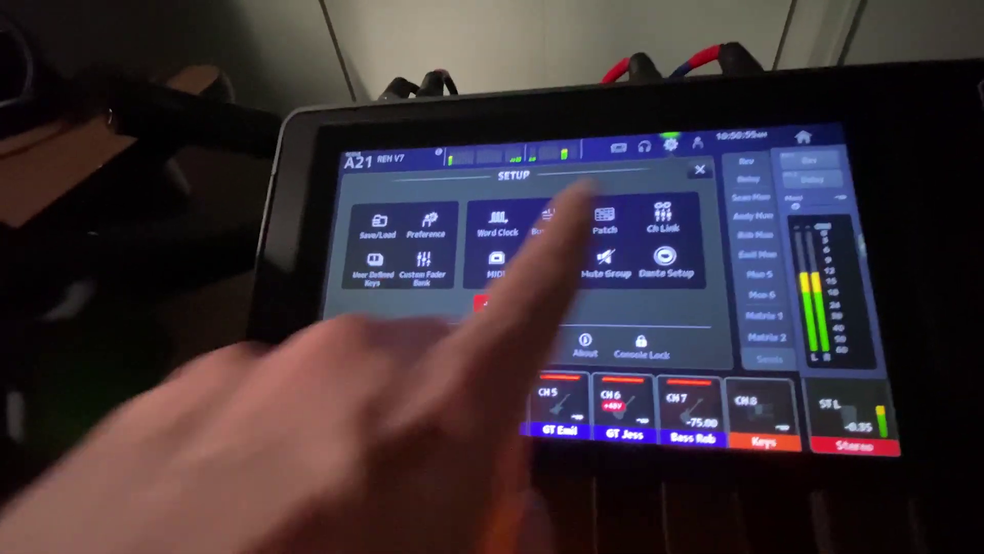
- Check the sources patched to the Dante 1 and Dante 4 outputs, and open the mixer's word clock settings
{"action": "left_click", "coordinate": [604, 220]}
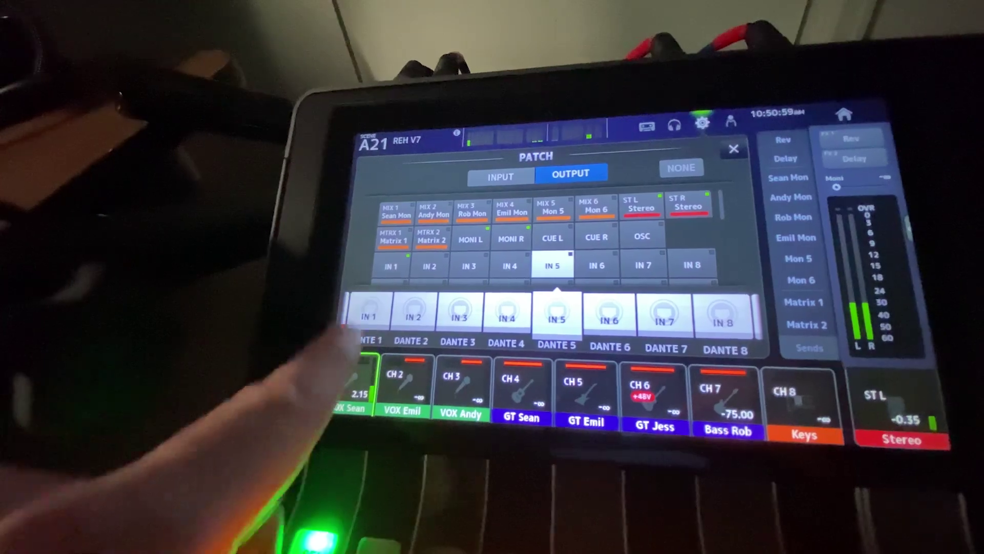
{"action": "left_click", "coordinate": [368, 314]}
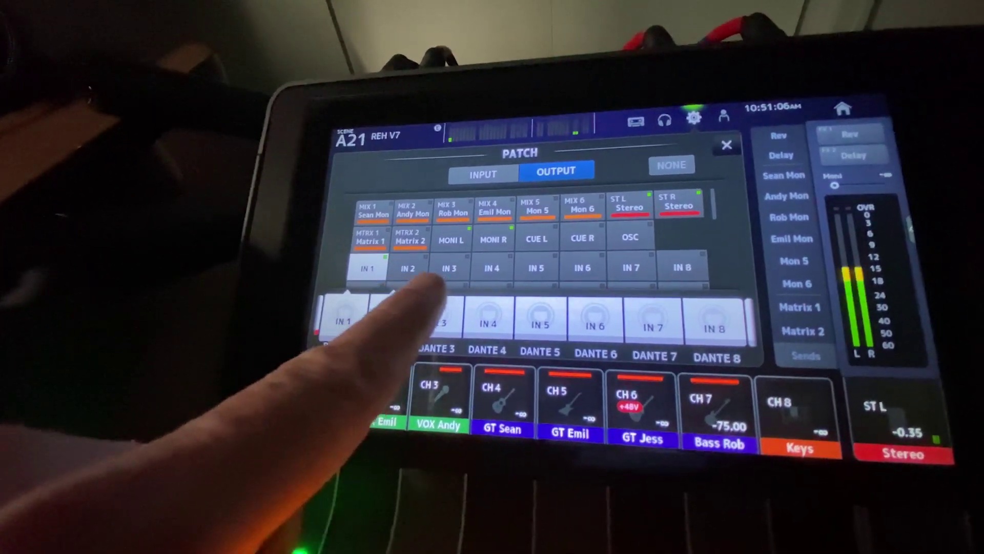
{"action": "left_click", "coordinate": [494, 317]}
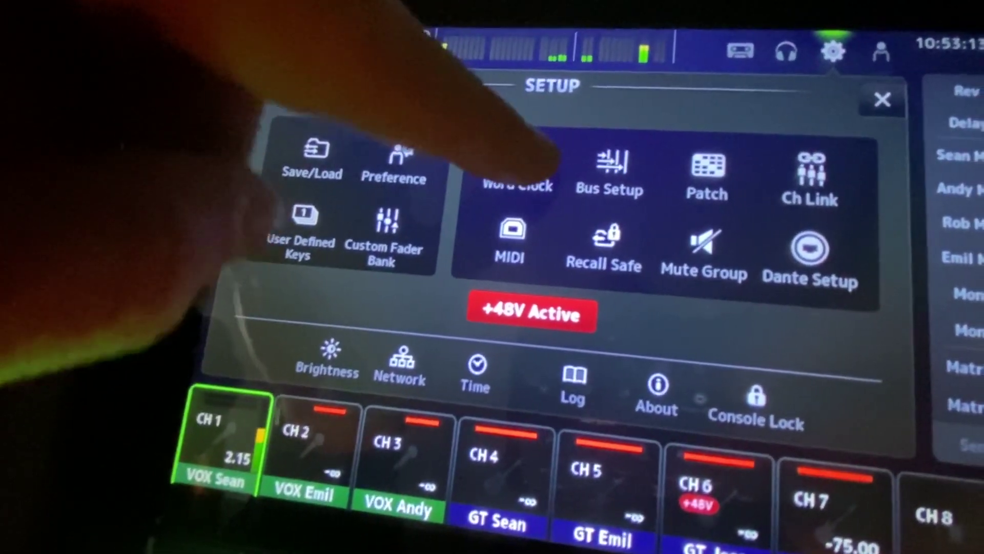
{"action": "left_click", "coordinate": [538, 164]}
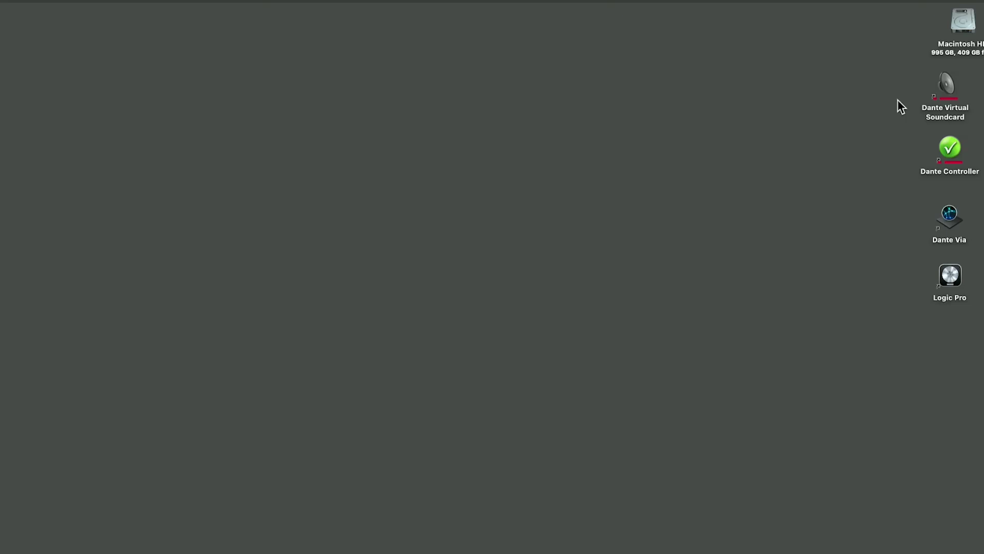
- Open Dante Virtual Soundcard on the Mac and set its audio channels to 16 × 16
{"action": "double_click", "coordinate": [947, 86]}
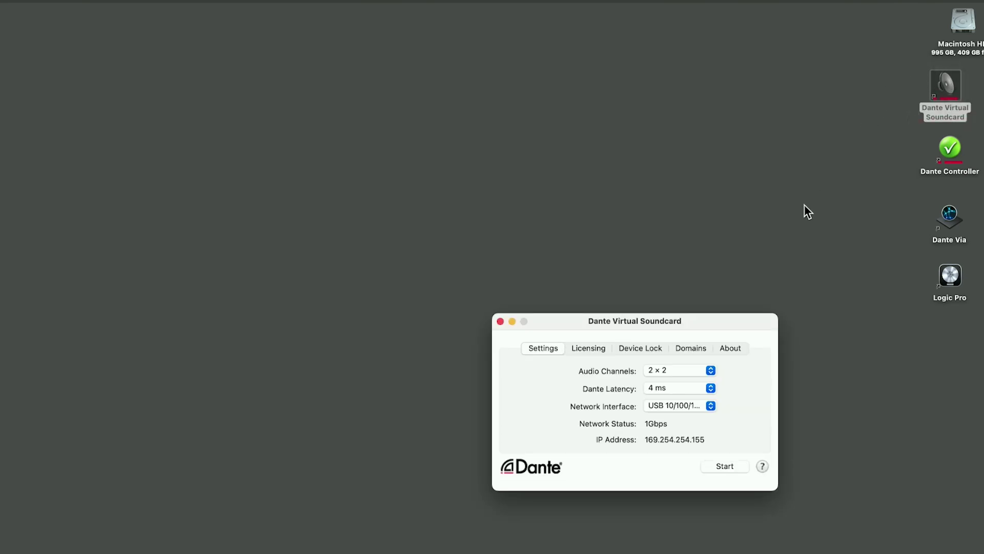
{"action": "left_click_drag", "start_coordinate": [727, 318], "coordinate": [743, 125]}
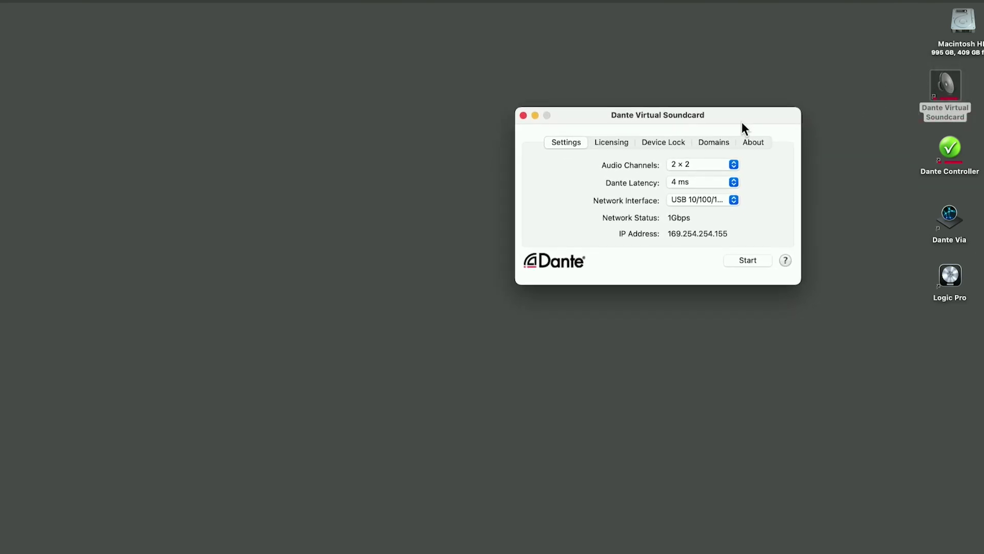
{"action": "left_click", "coordinate": [711, 167]}
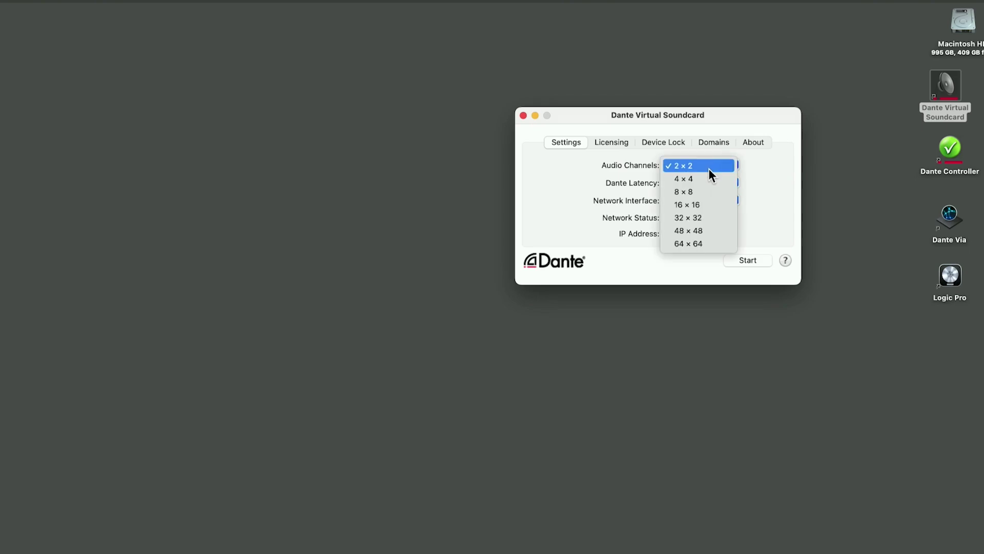
{"action": "left_click", "coordinate": [700, 205]}
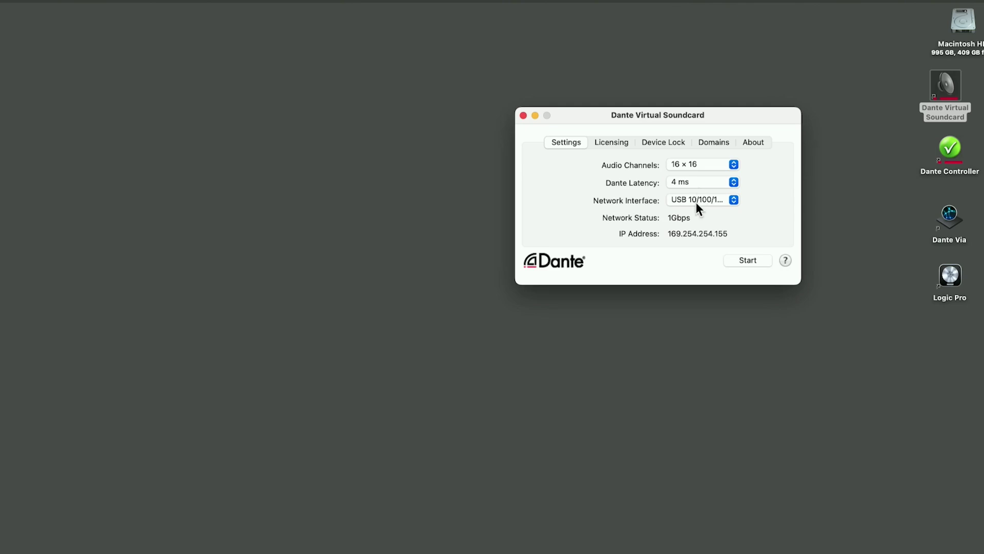
- Keep the USB 10/100/1... adapter as the network interface and start the virtual soundcard
{"action": "left_click", "coordinate": [696, 202]}
{"action": "left_click", "coordinate": [696, 202]}
{"action": "left_click", "coordinate": [748, 260]}
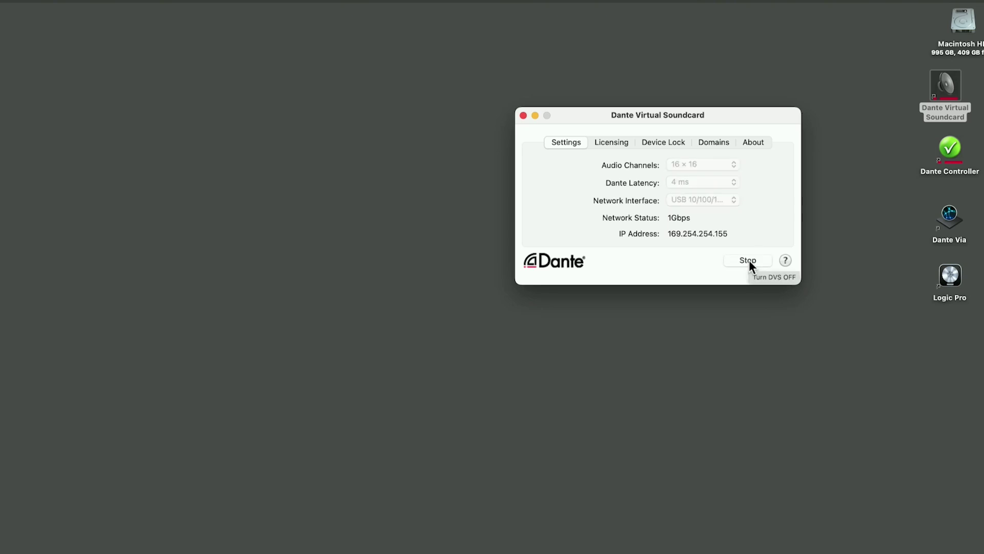
- Open Dante Controller and set its primary interface to en14
{"action": "double_click", "coordinate": [950, 152]}
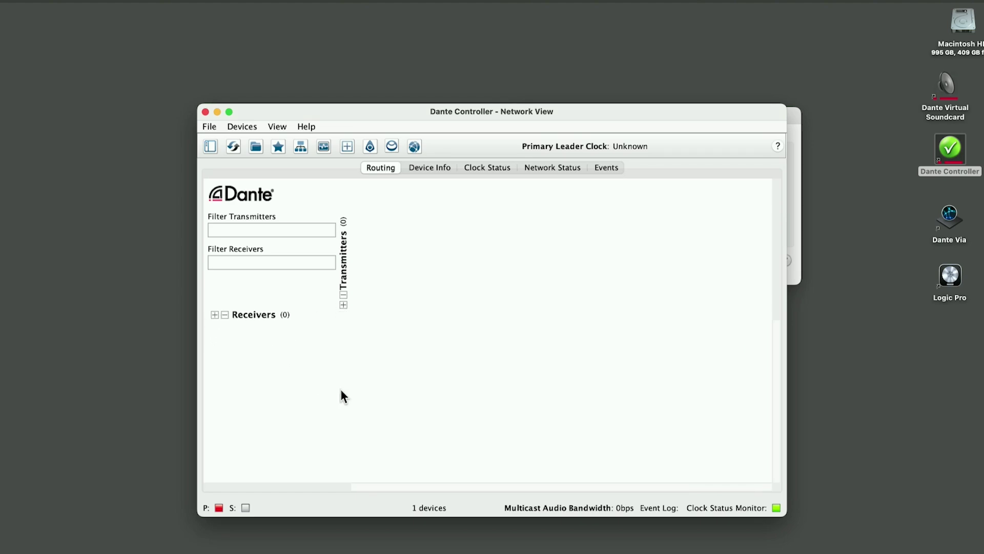
{"action": "left_click", "coordinate": [219, 507]}
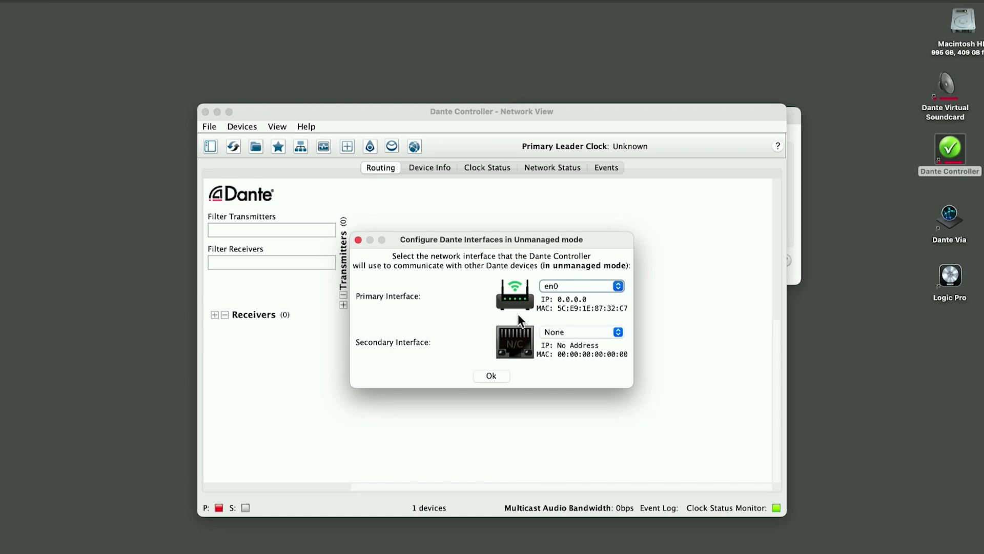
{"action": "left_click", "coordinate": [566, 287]}
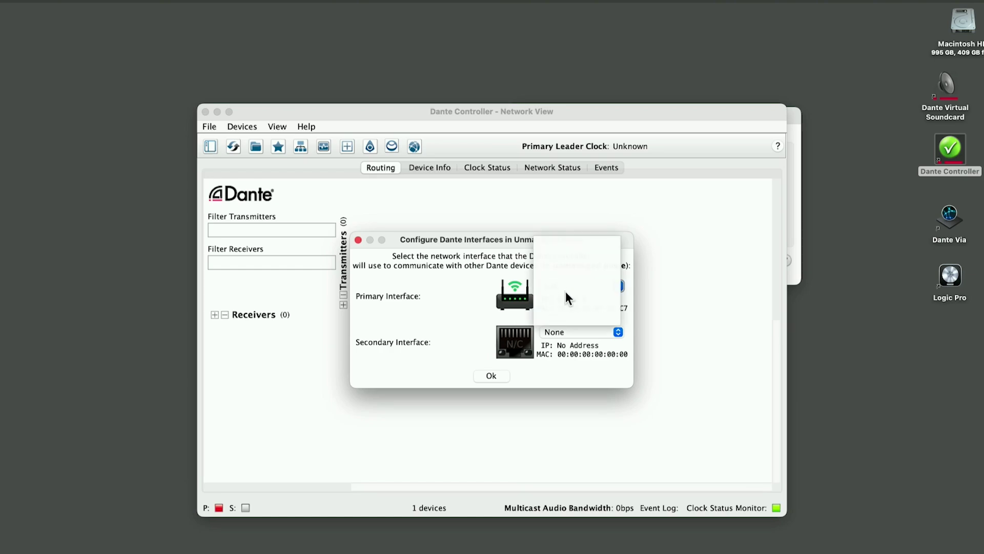
{"action": "left_click", "coordinate": [569, 310]}
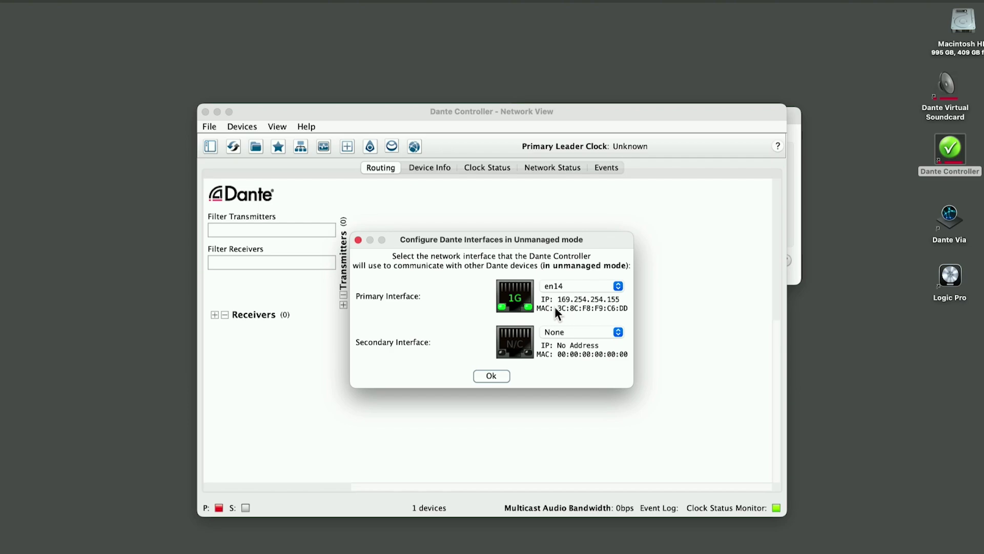
{"action": "left_click", "coordinate": [491, 376]}
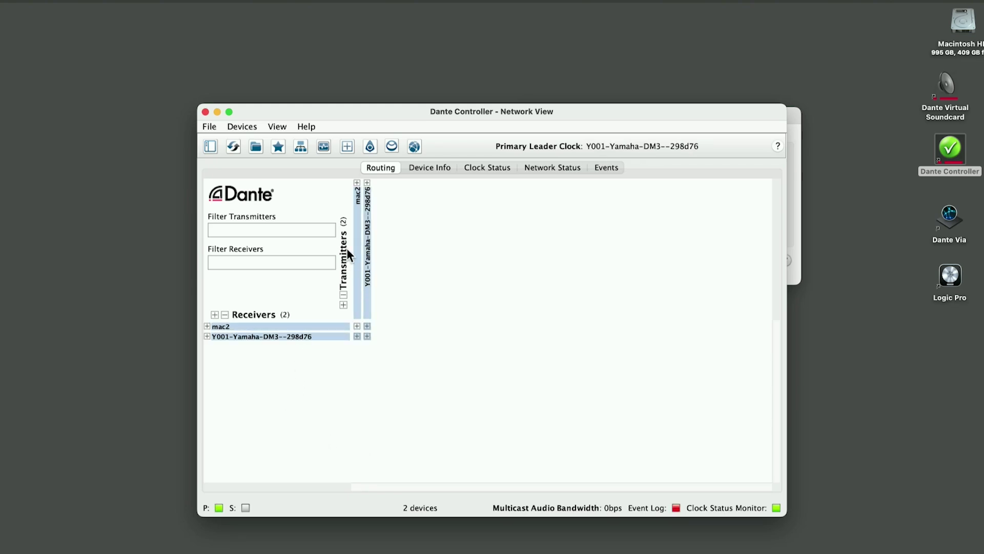
- Show the mac2 receive channels against the Yamaha DM3 transmit channels in the routing grid, with mac2's transmitters collapsed
{"action": "left_click", "coordinate": [358, 326]}
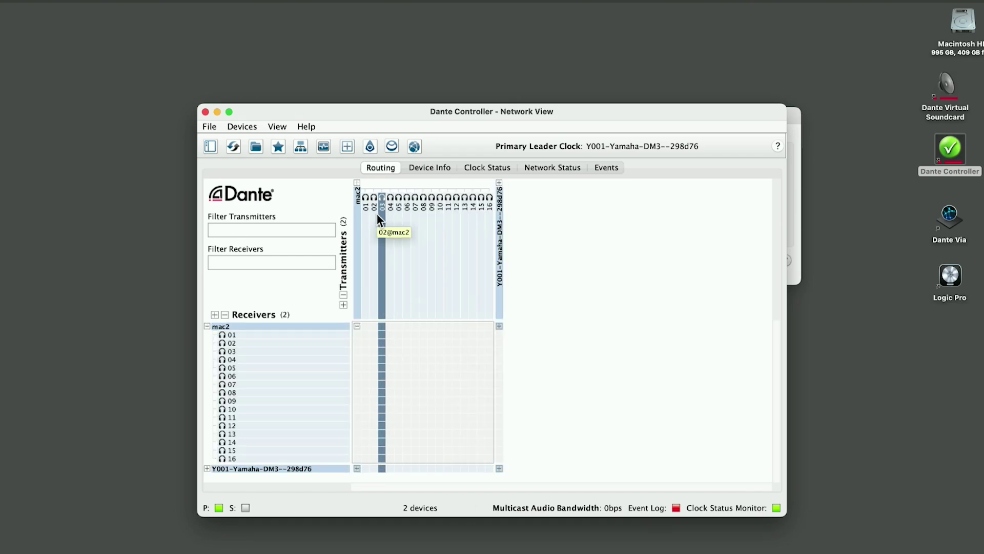
{"action": "left_click", "coordinate": [357, 183]}
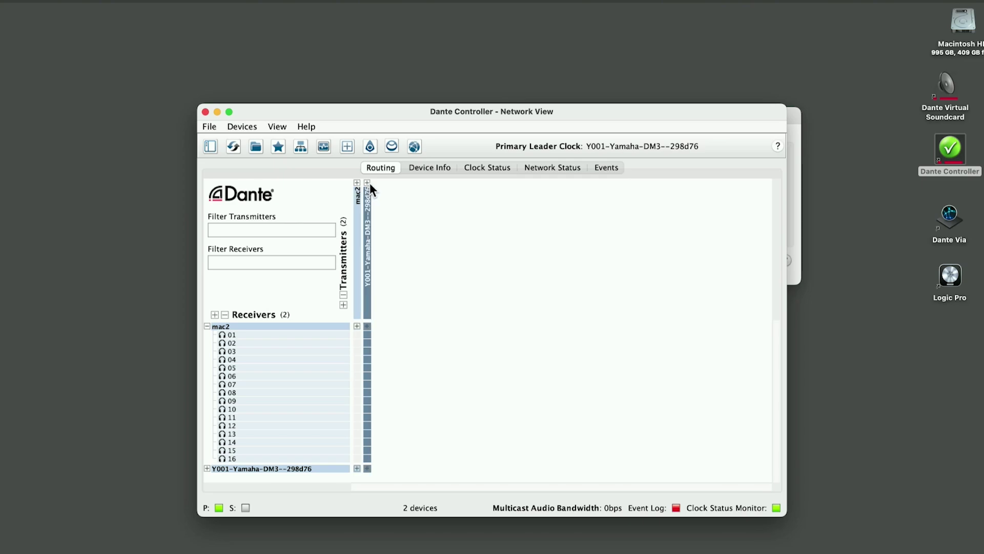
{"action": "left_click", "coordinate": [368, 184]}
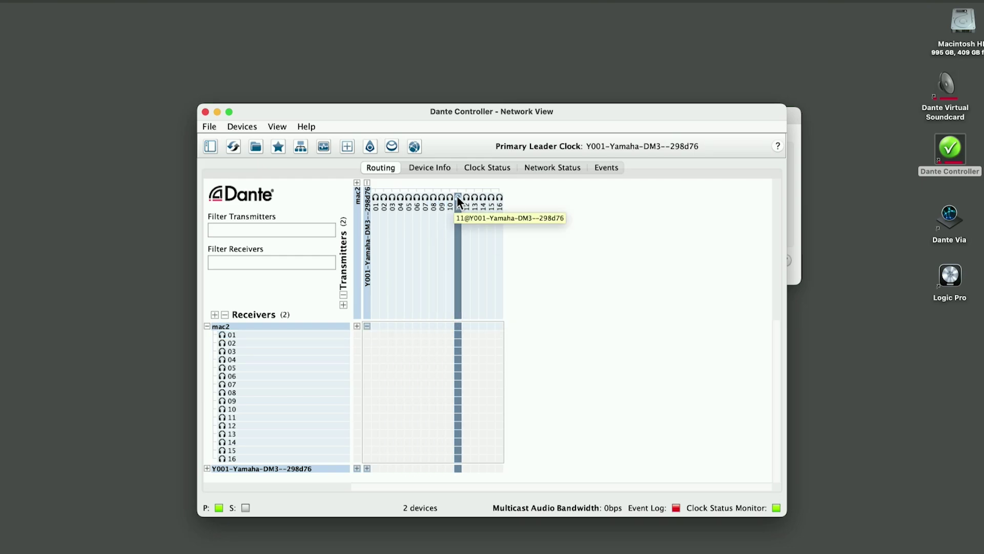
- Set the sample rate of the mac2 device to 96k and close its device view
{"action": "left_click", "coordinate": [413, 170]}
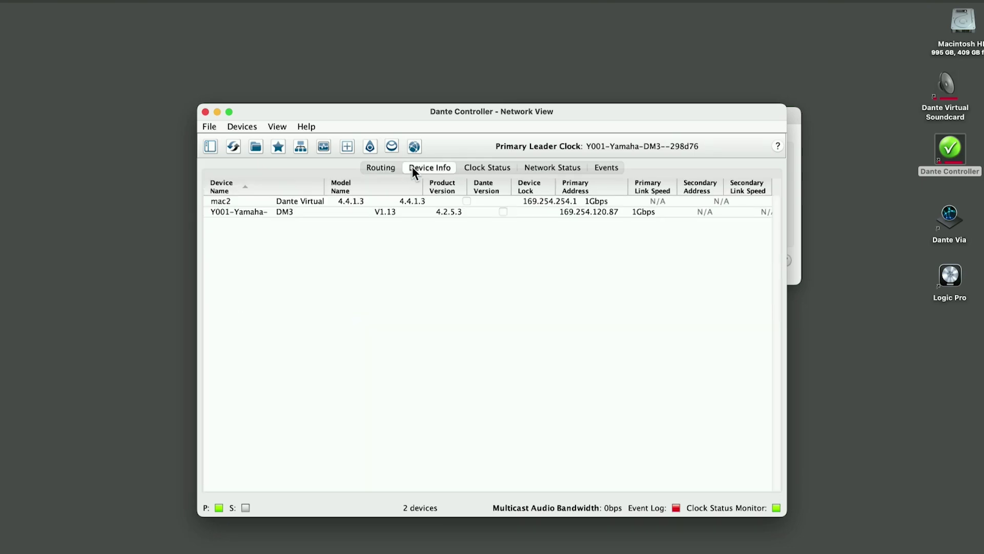
{"action": "double_click", "coordinate": [242, 201]}
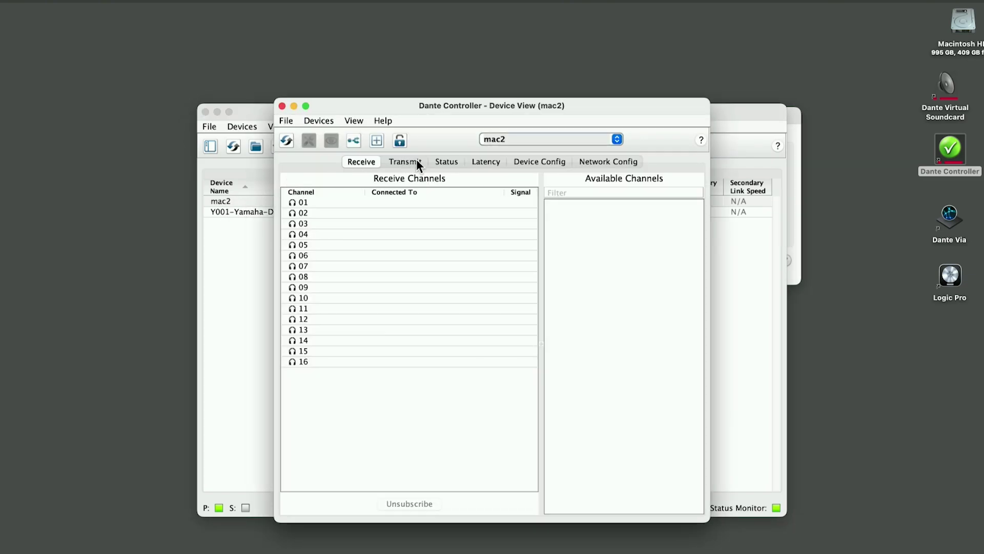
{"action": "left_click", "coordinate": [528, 162]}
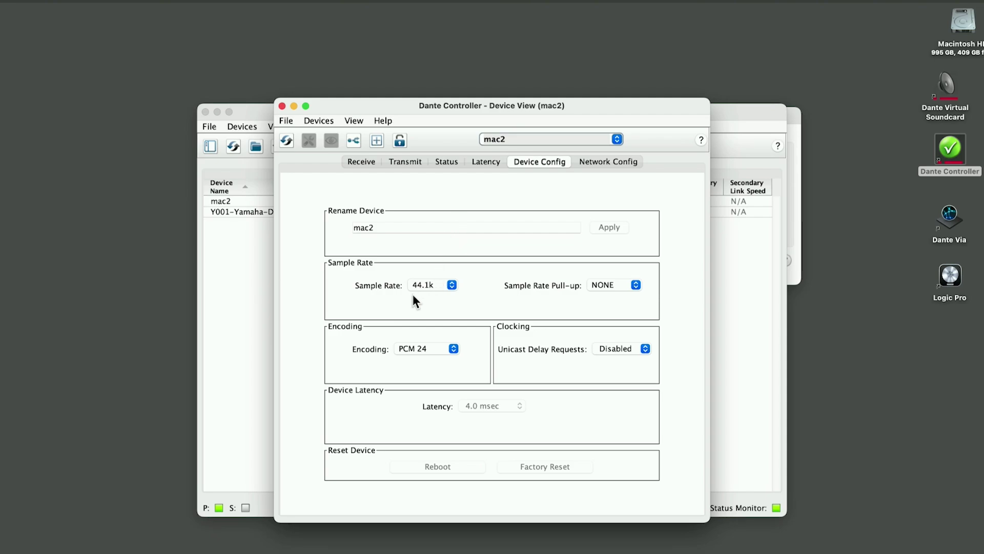
{"action": "left_click", "coordinate": [451, 285]}
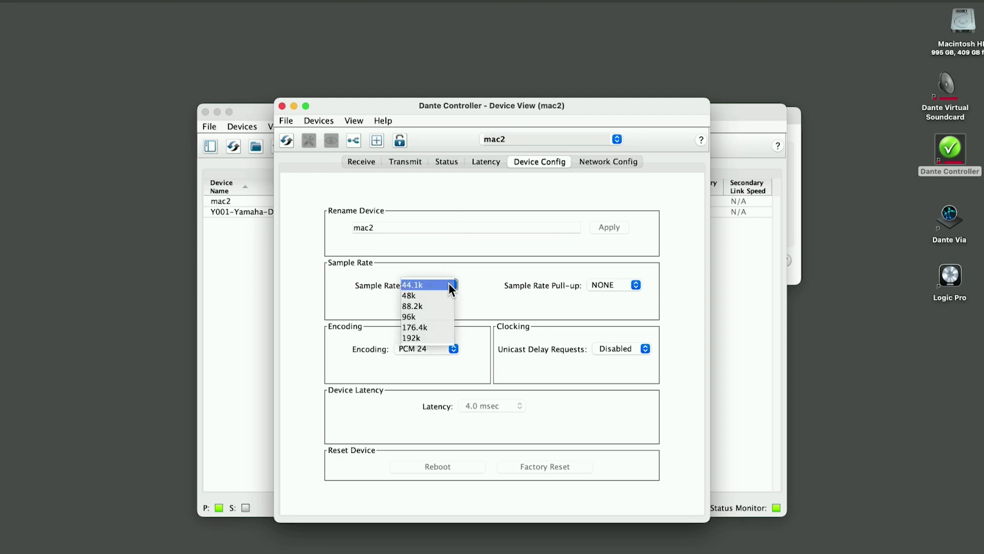
{"action": "left_click", "coordinate": [433, 314]}
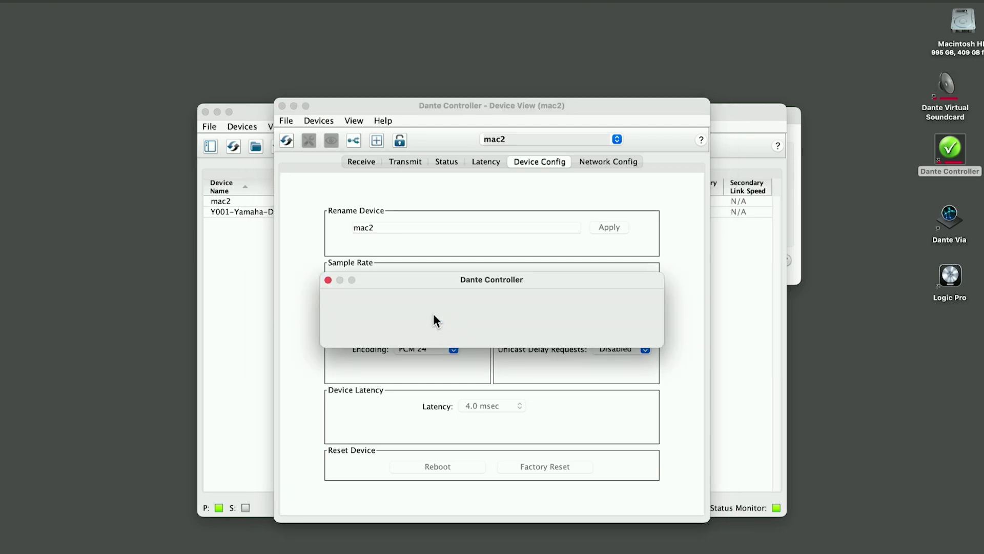
{"action": "left_click", "coordinate": [465, 332]}
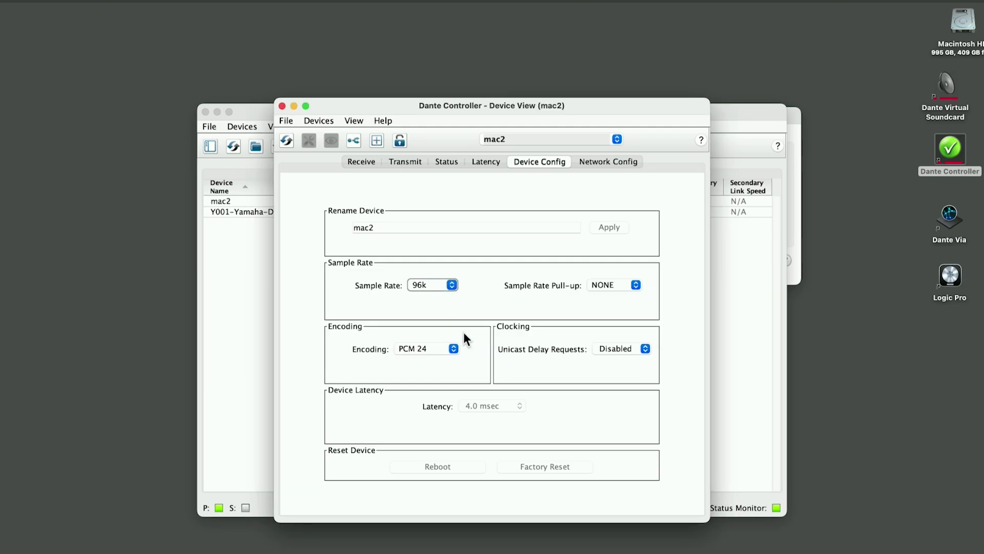
{"action": "left_click", "coordinate": [282, 106]}
- Route Yamaha DM3 transmit channels 01 to 06 one-to-one to mac2 receive channels 01 to 06
{"action": "left_click", "coordinate": [380, 169]}
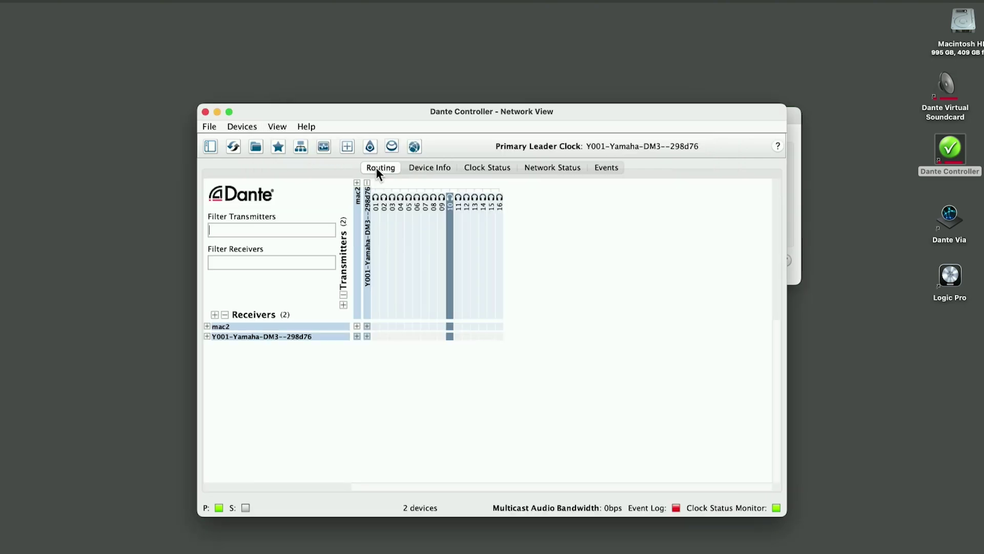
{"action": "left_click", "coordinate": [367, 328]}
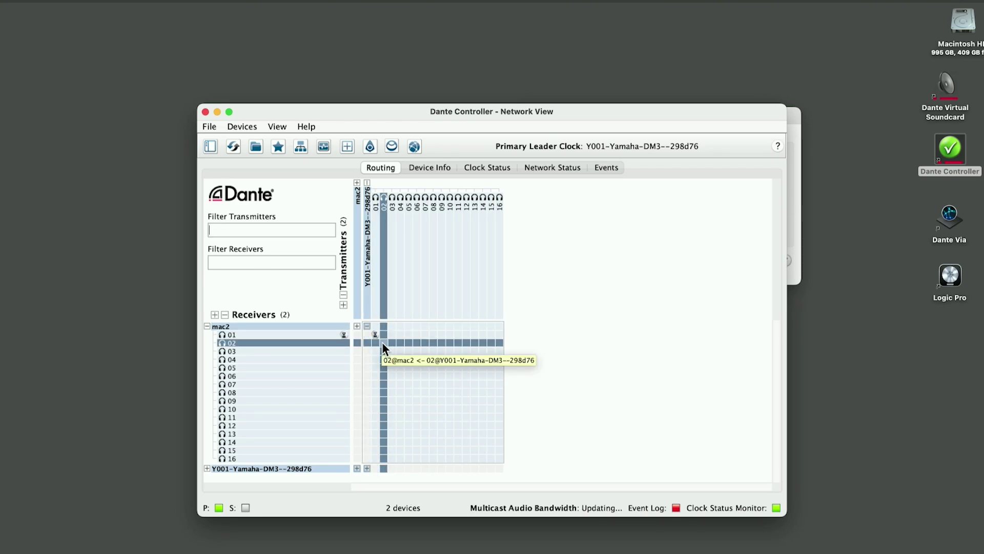
{"action": "left_click", "coordinate": [383, 342]}
{"action": "left_click", "coordinate": [390, 349]}
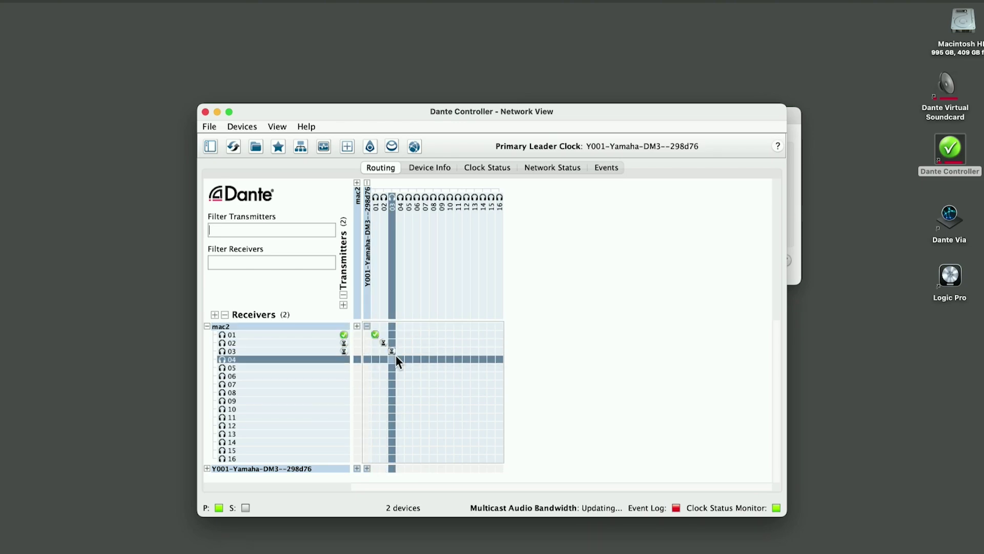
{"action": "left_click", "coordinate": [398, 356]}
{"action": "left_click", "coordinate": [407, 368]}
{"action": "left_click", "coordinate": [414, 374]}
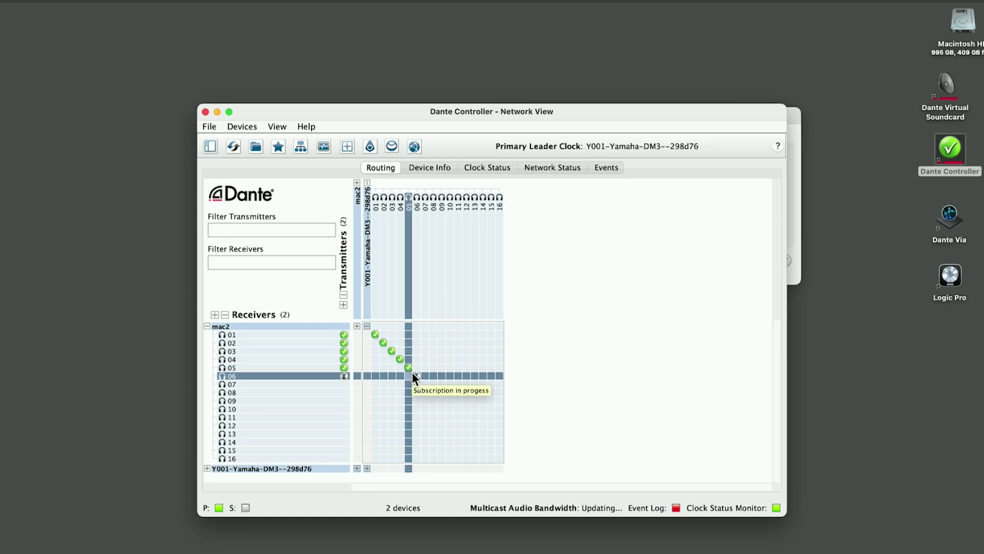
- Open Logic Pro and create an empty project with 16 audio tracks
{"action": "left_click", "coordinate": [952, 277]}
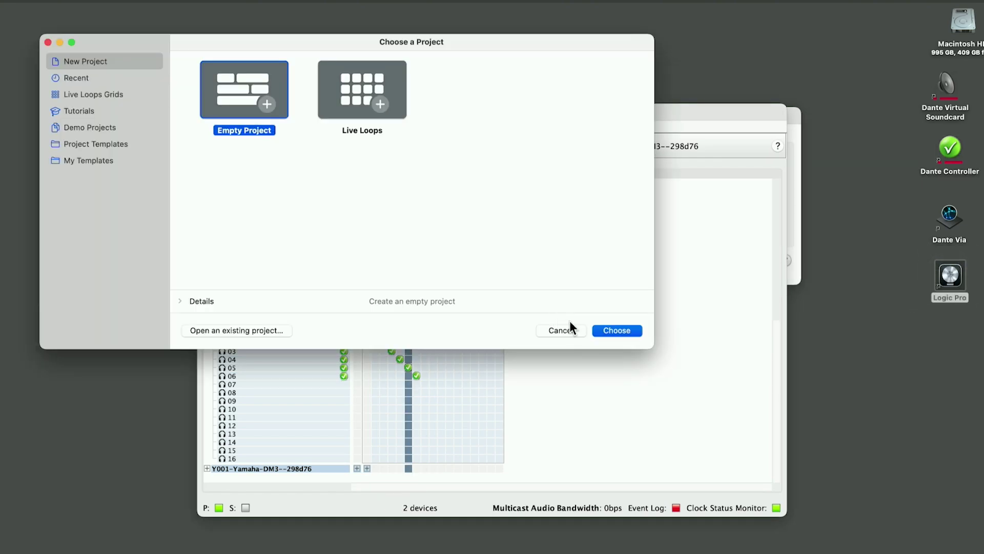
{"action": "left_click", "coordinate": [607, 328]}
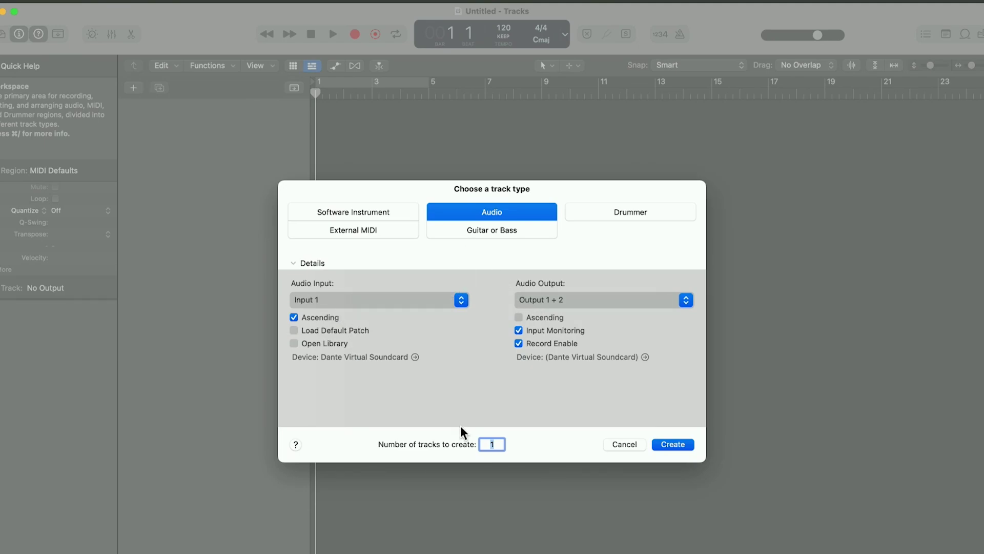
{"action": "type", "text": "16"}
{"action": "left_click", "coordinate": [678, 444]}
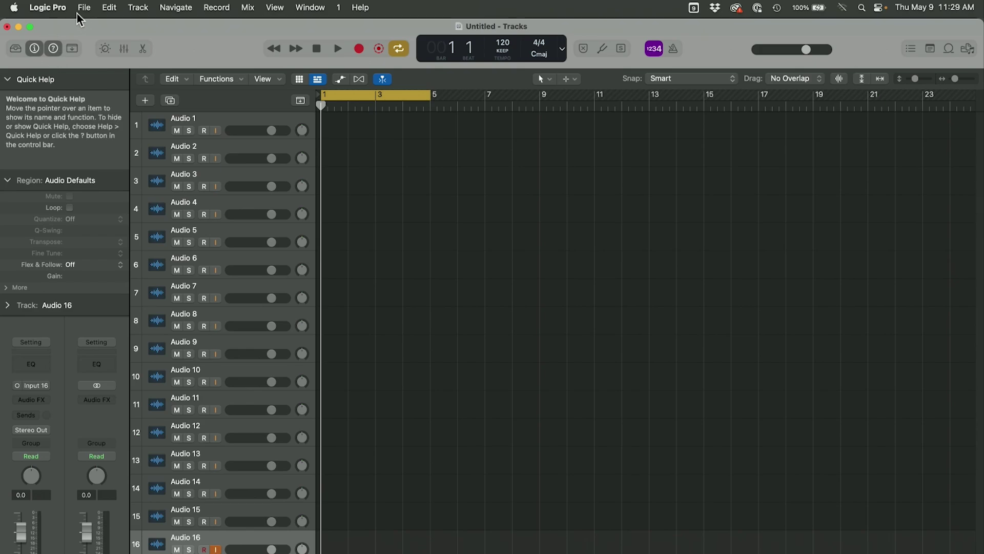
- Set Dante Virtual Soundcard as the audio output and input device, apply the change and close the settings
{"action": "left_click", "coordinate": [55, 8]}
{"action": "mouse_move", "coordinate": [66, 46]}
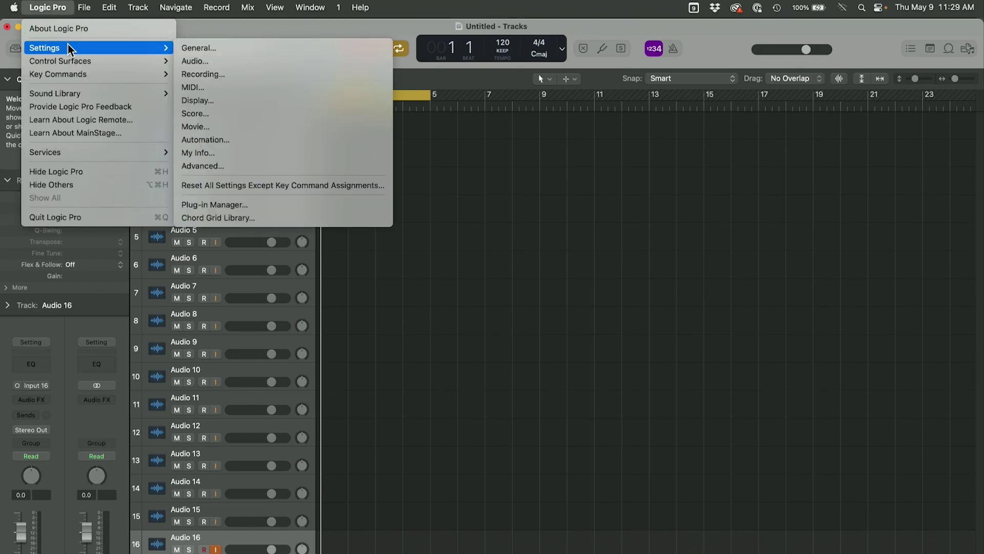
{"action": "left_click", "coordinate": [201, 60]}
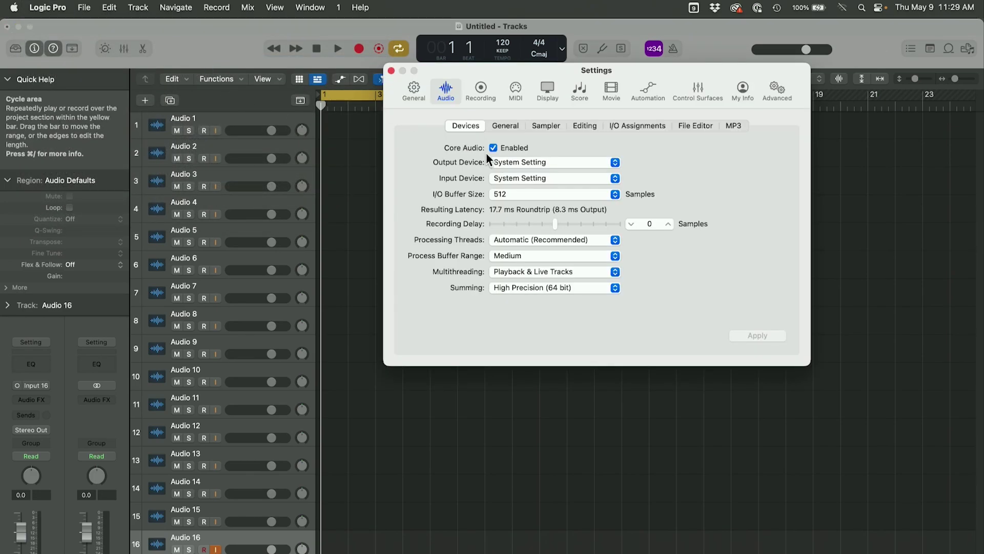
{"action": "left_click", "coordinate": [531, 163]}
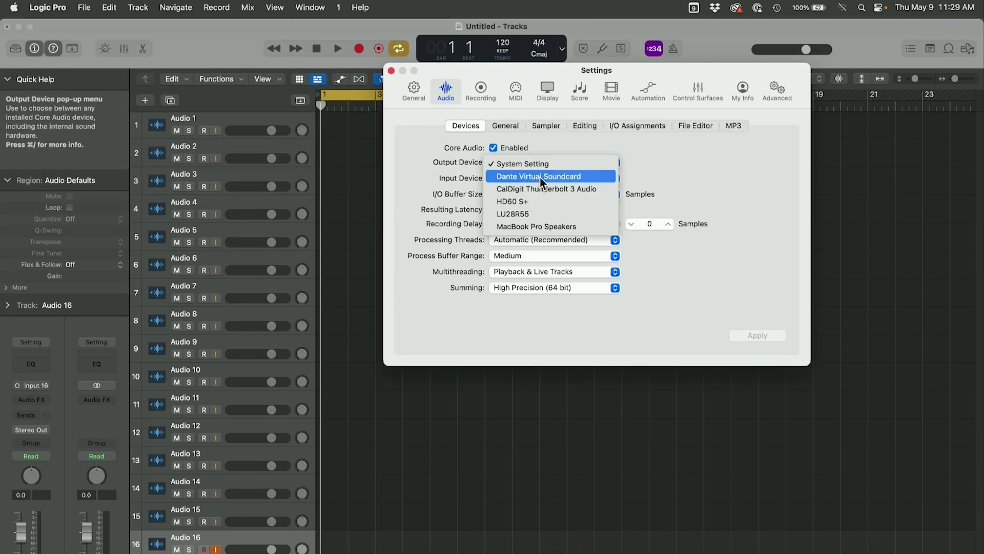
{"action": "left_click", "coordinate": [540, 177]}
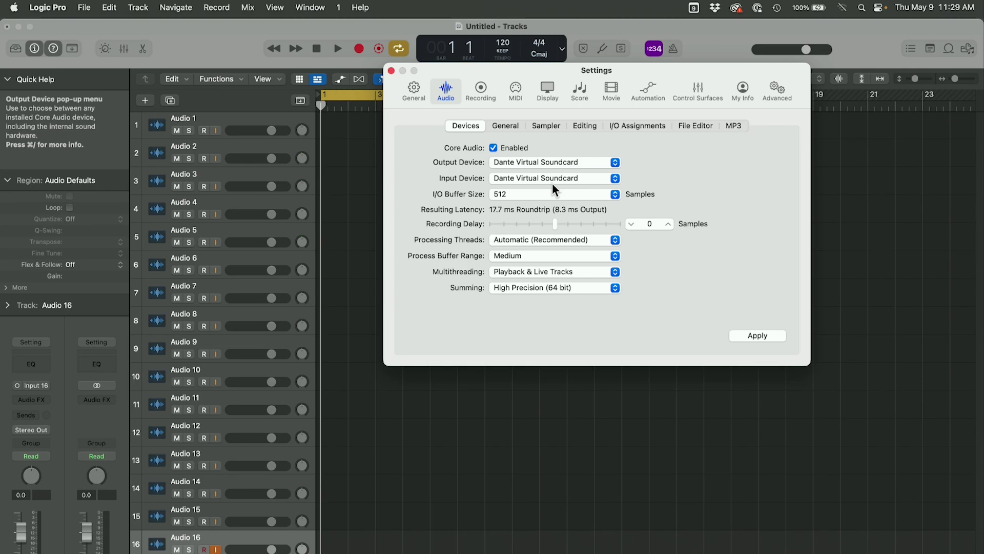
{"action": "left_click", "coordinate": [759, 336]}
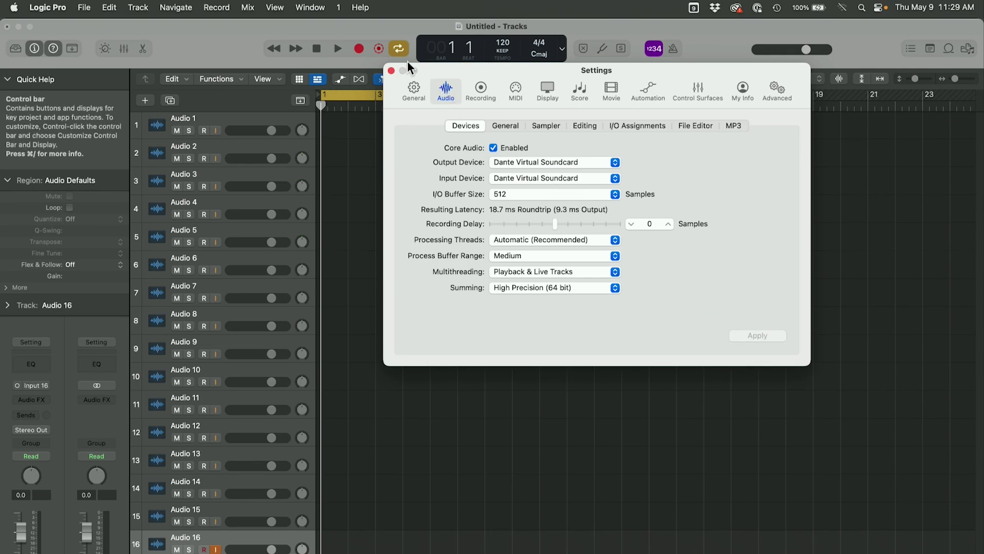
{"action": "left_click", "coordinate": [391, 71]}
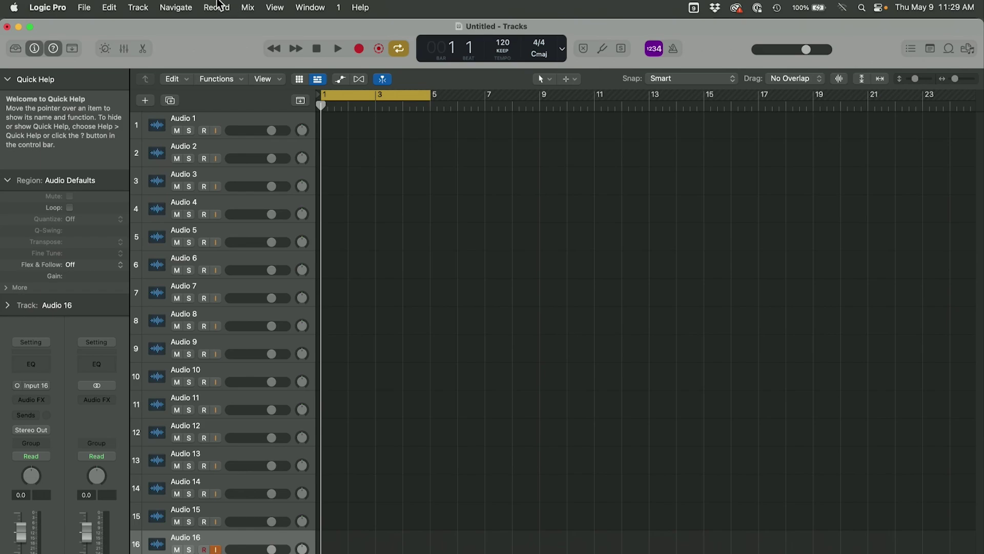
- Set the project's audio sample rate to 96 kHz and close the project settings
{"action": "left_click", "coordinate": [83, 8]}
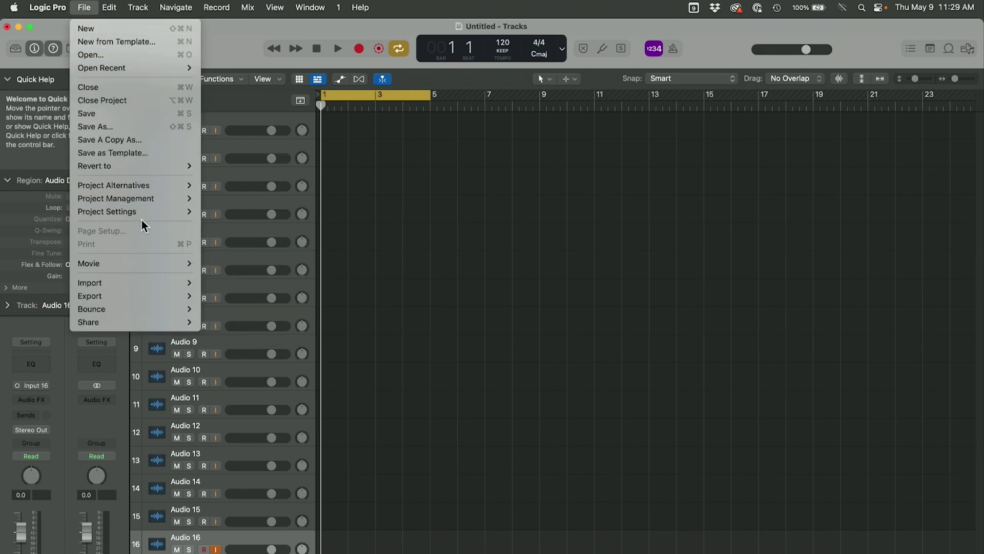
{"action": "mouse_move", "coordinate": [141, 211]}
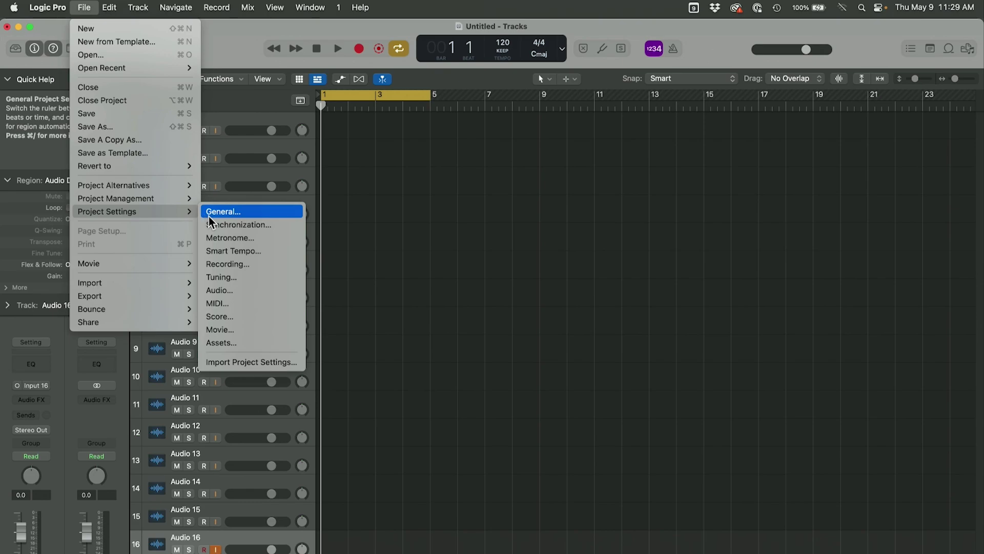
{"action": "left_click", "coordinate": [217, 290]}
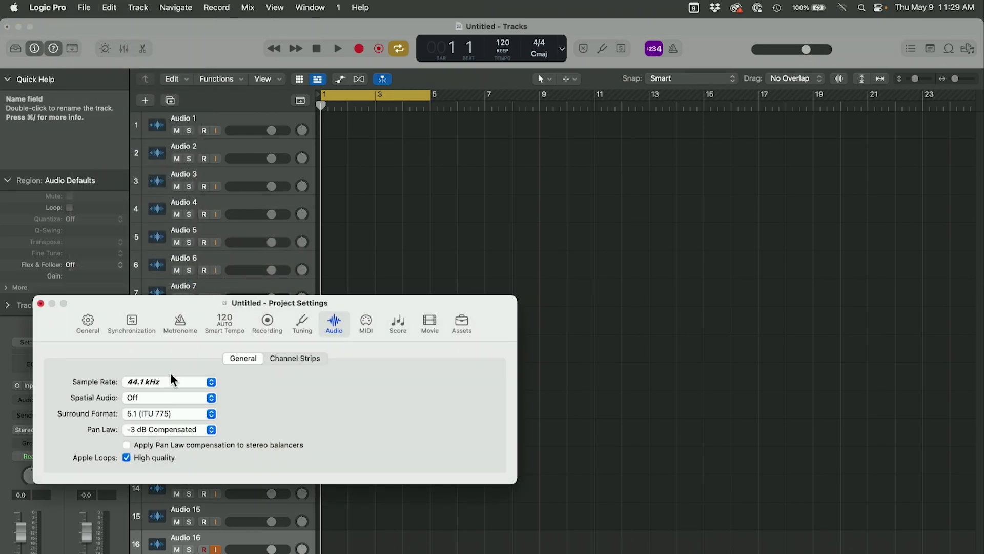
{"action": "left_click", "coordinate": [173, 384]}
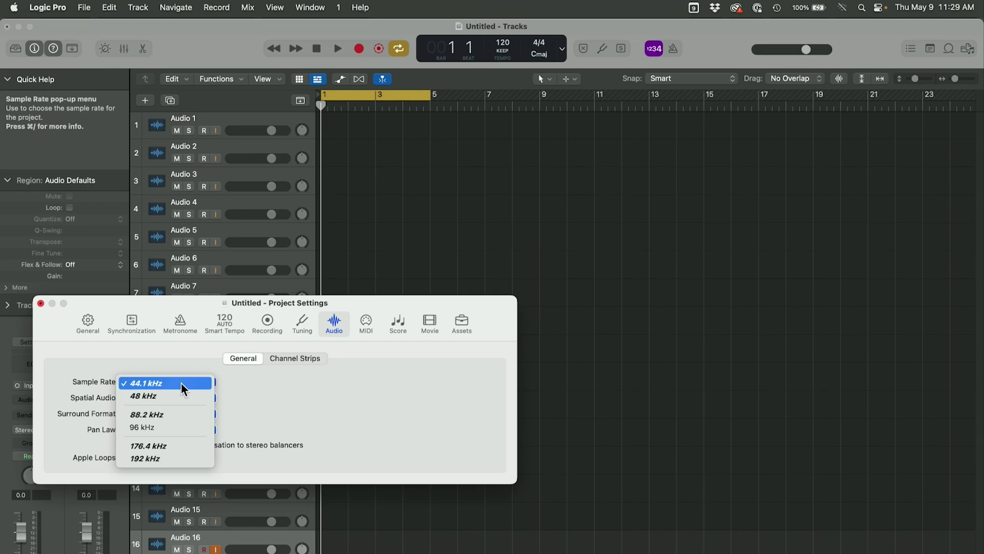
{"action": "left_click", "coordinate": [173, 426]}
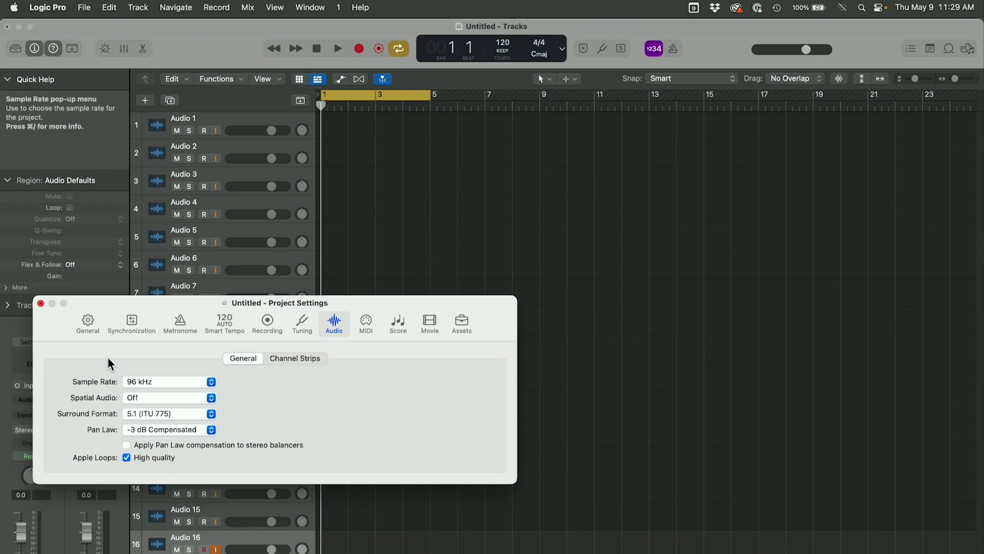
{"action": "left_click", "coordinate": [40, 303]}
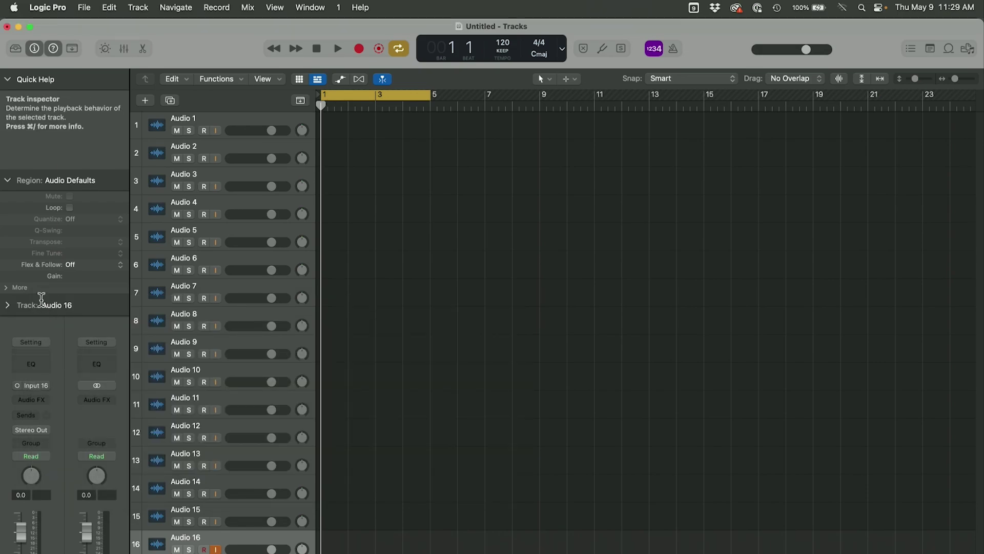
- Arm the Audio 1 track, record a short test take from bar 1 and stop the recording
{"action": "left_click", "coordinate": [204, 131]}
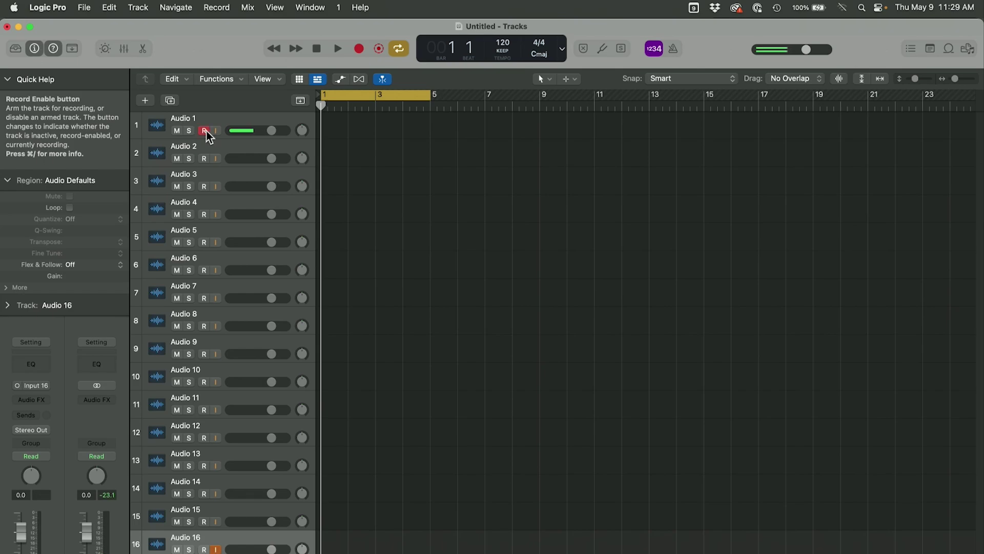
{"action": "left_click", "coordinate": [358, 49]}
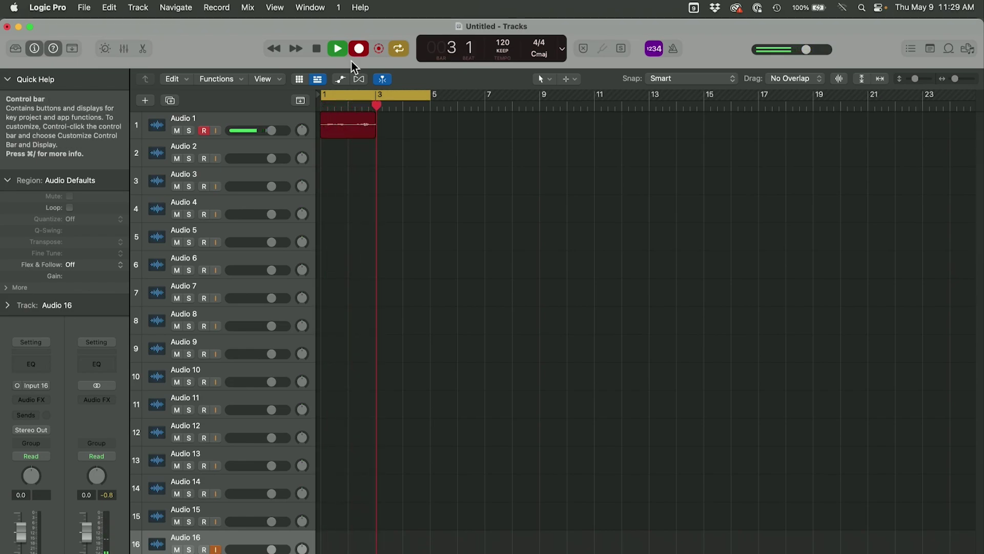
{"action": "left_click", "coordinate": [316, 50]}
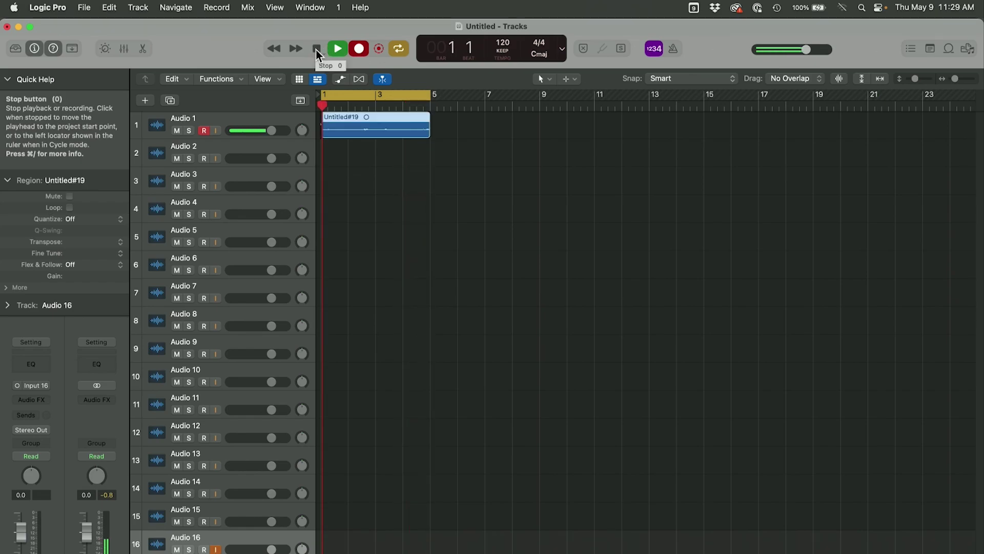